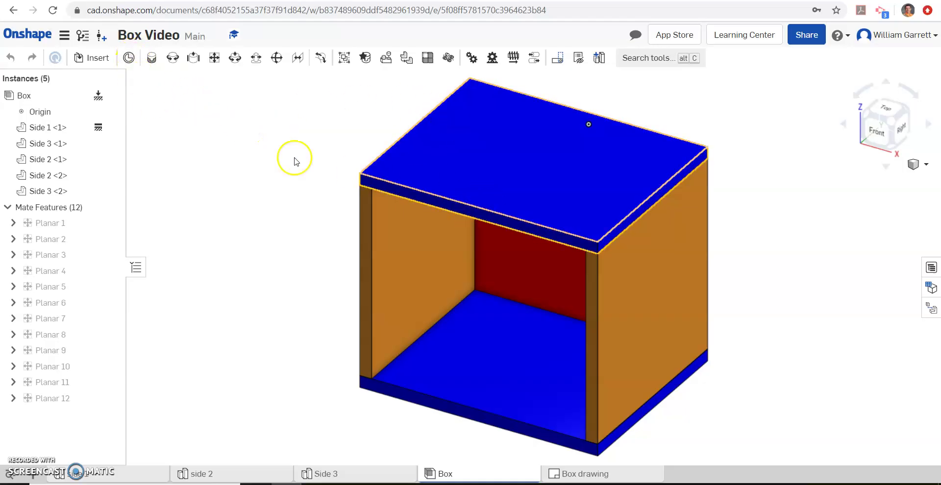
Create a new Part Studio and add a configuration variable named d, checking the cam drawing.
click(32, 479)
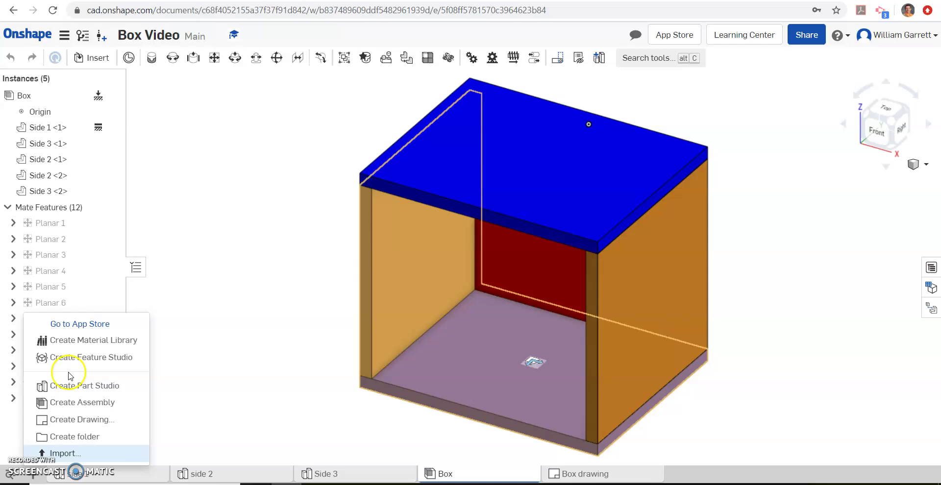
click(72, 389)
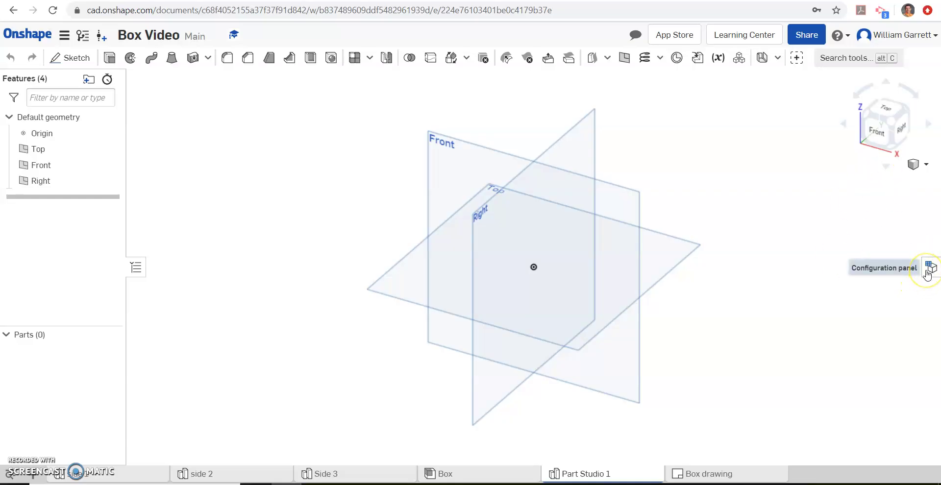
click(928, 268)
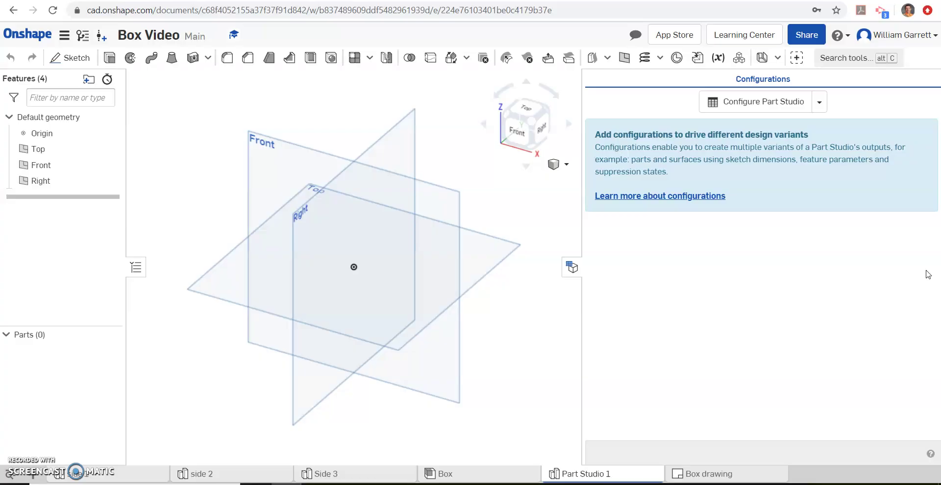
click(819, 103)
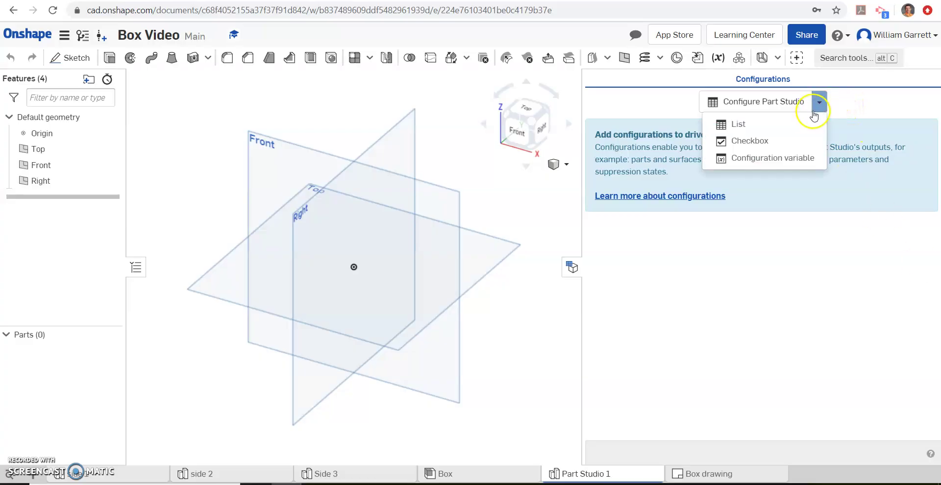
click(776, 158)
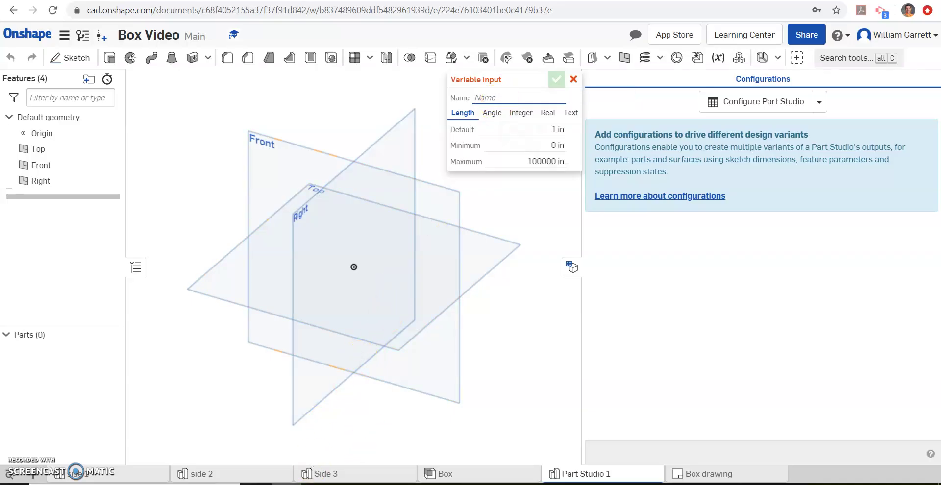
key(alt+Tab)
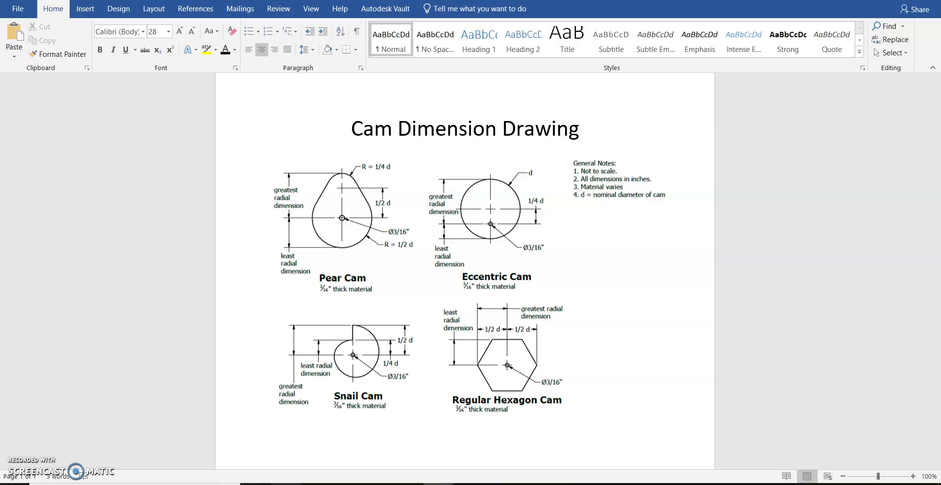
key(alt+Tab)
text(d)
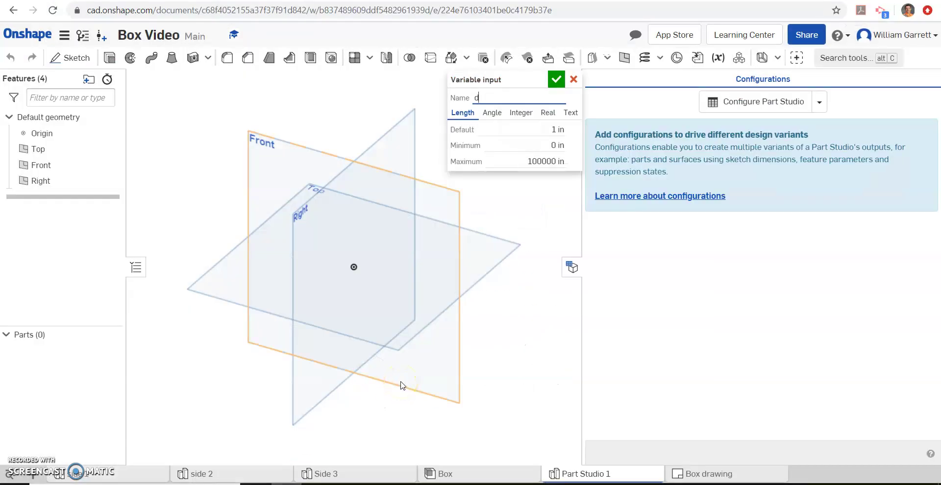
Set variable d's default value to 2 in and confirm it.
click(552, 129)
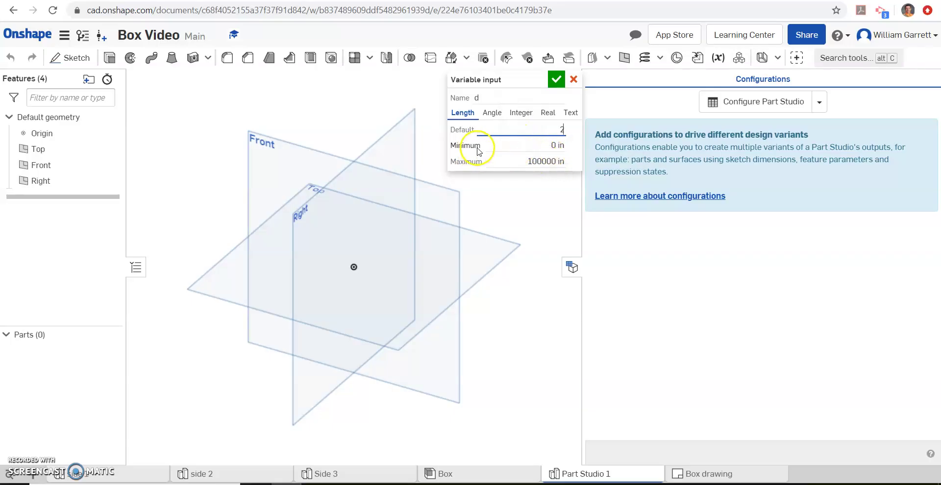
click(555, 80)
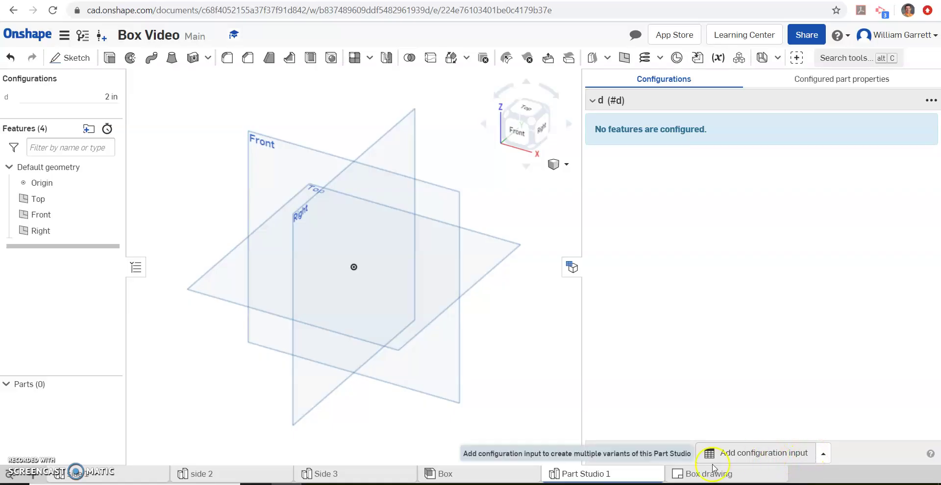
Create the configuration variable 'hole' with a default of 0.25 in.
click(821, 456)
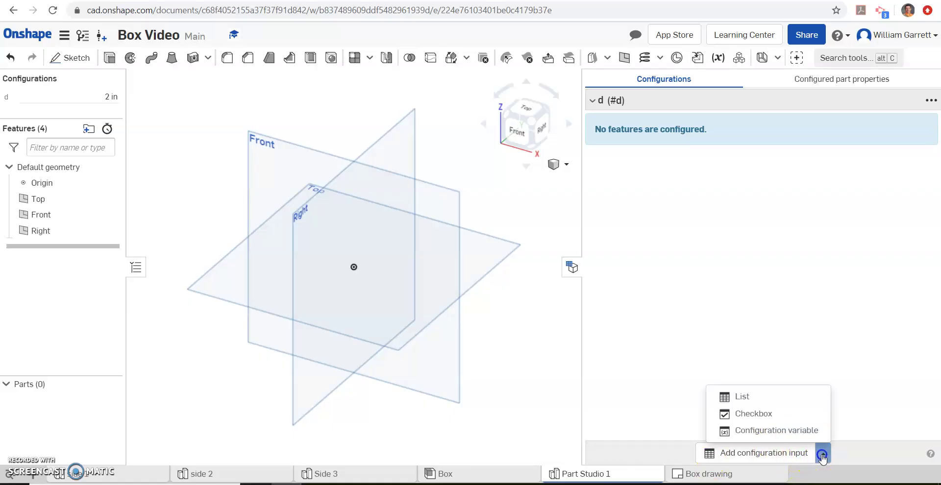
click(792, 434)
text(hole)
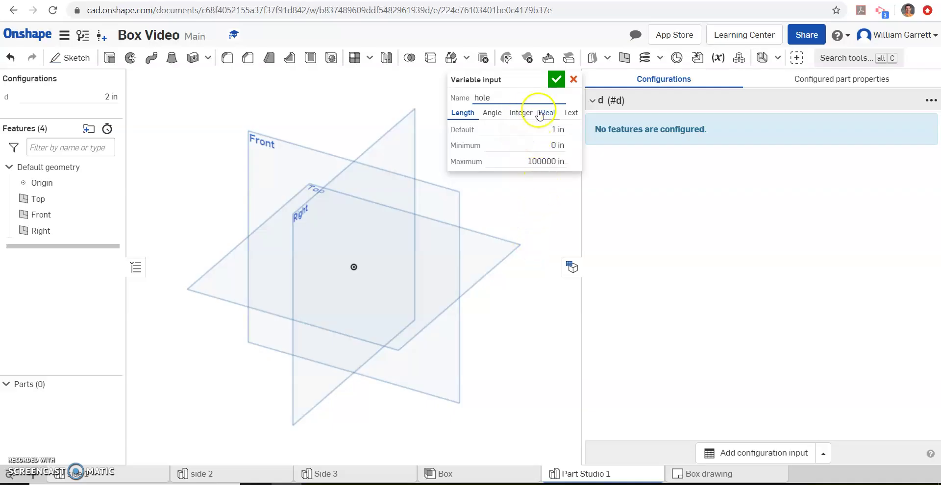
click(543, 129)
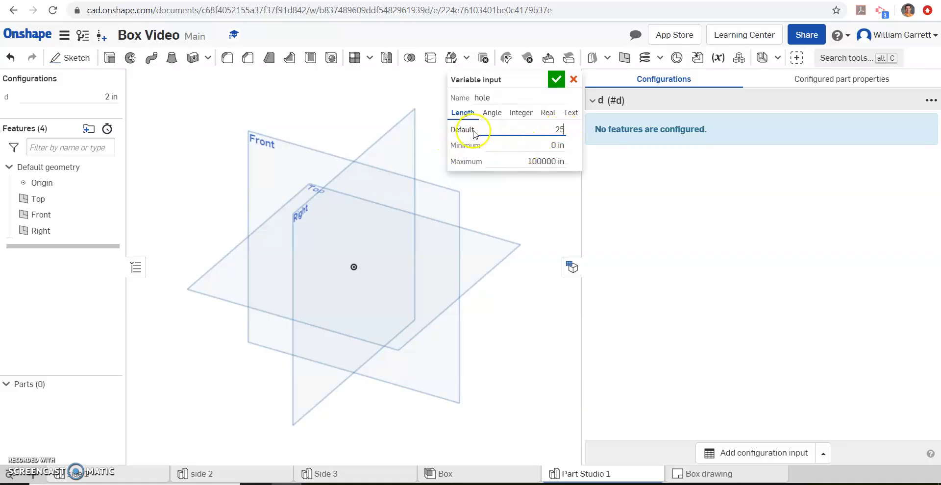
click(556, 80)
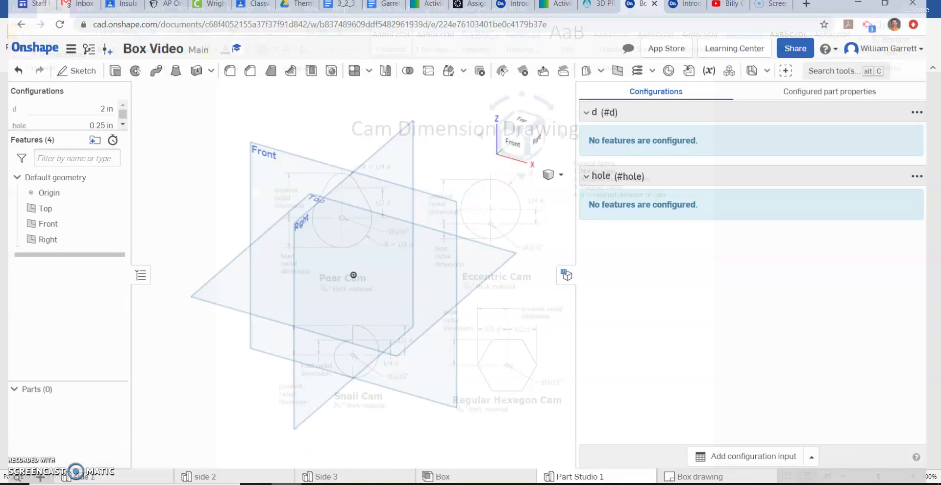
Sketch a circle about 2.7 in across, centred on the origin on the Front plane.
click(92, 71)
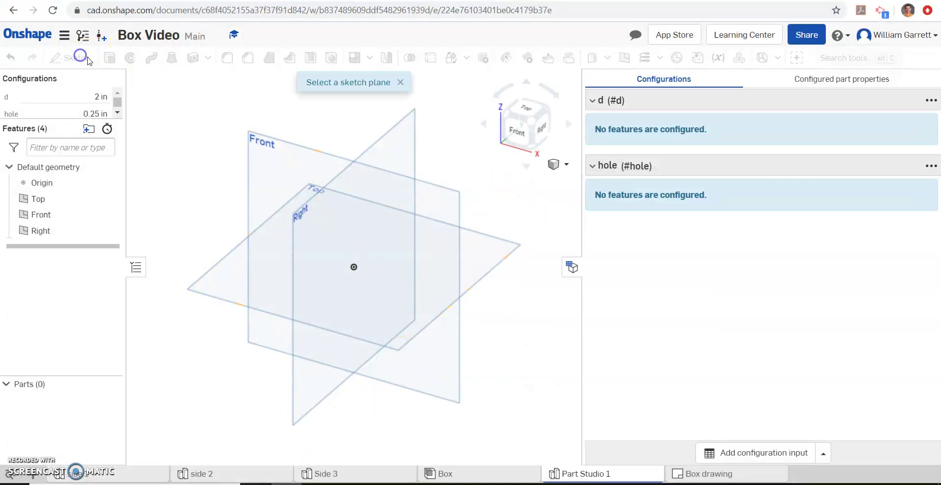
click(289, 147)
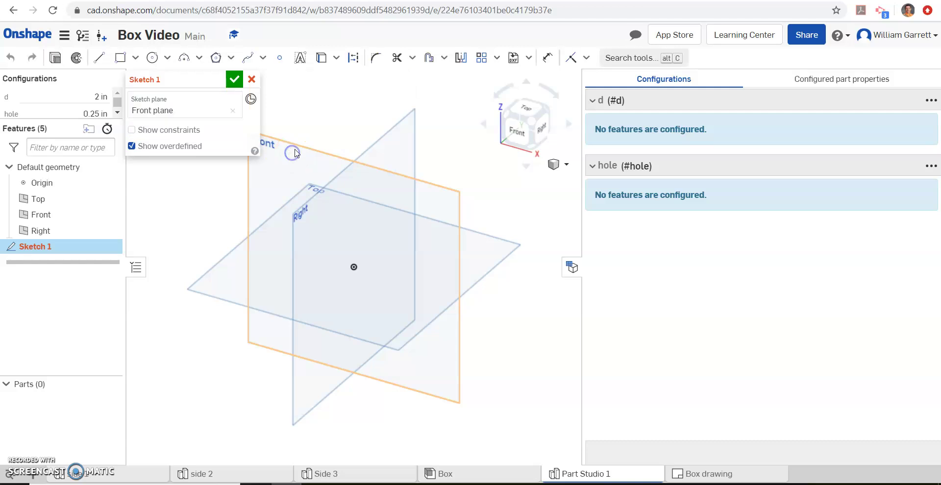
click(519, 130)
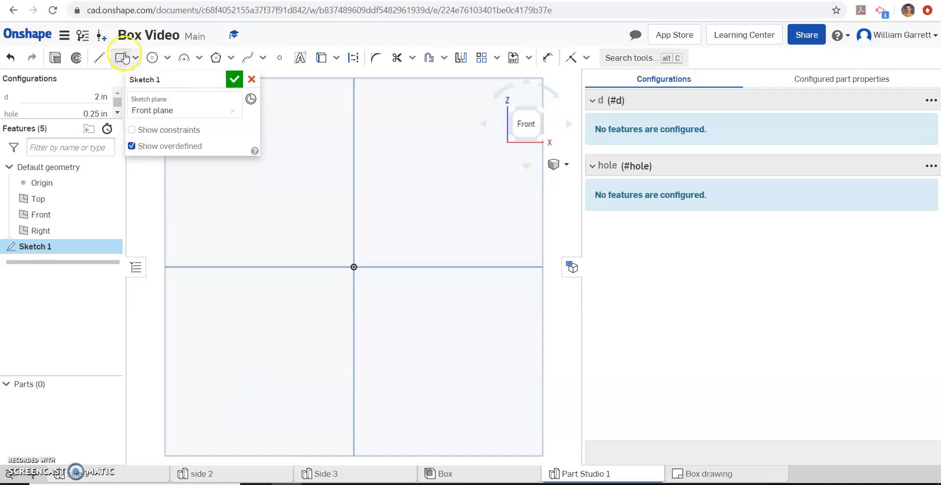
click(152, 60)
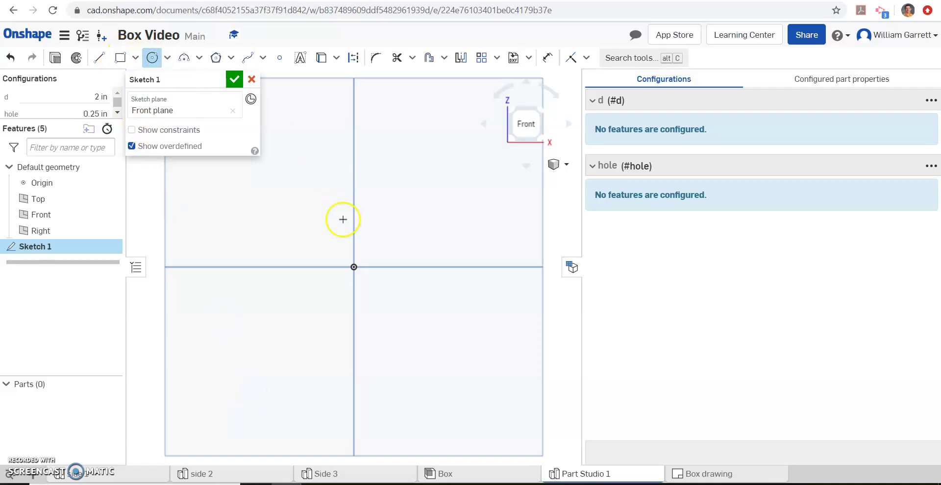
mouse_move(354, 265)
mouse_down()
mouse_move(388, 220)
mouse_move(437, 211)
mouse_move(423, 218)
mouse_up()
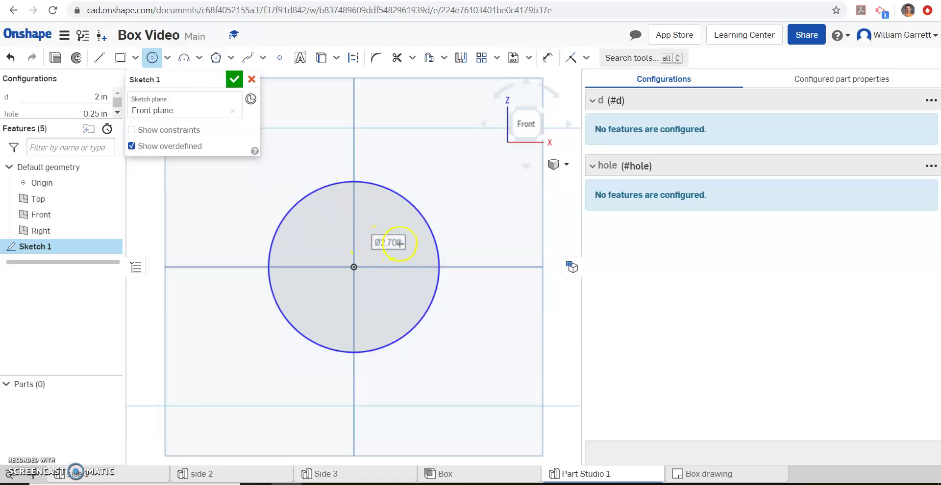
key(d)
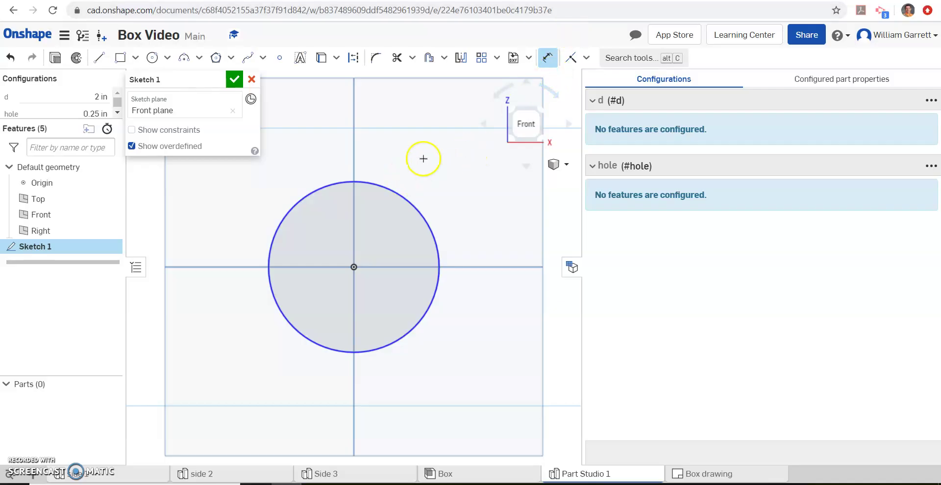
Dimension the circle's diameter as #d, making it 2 in across.
click(547, 57)
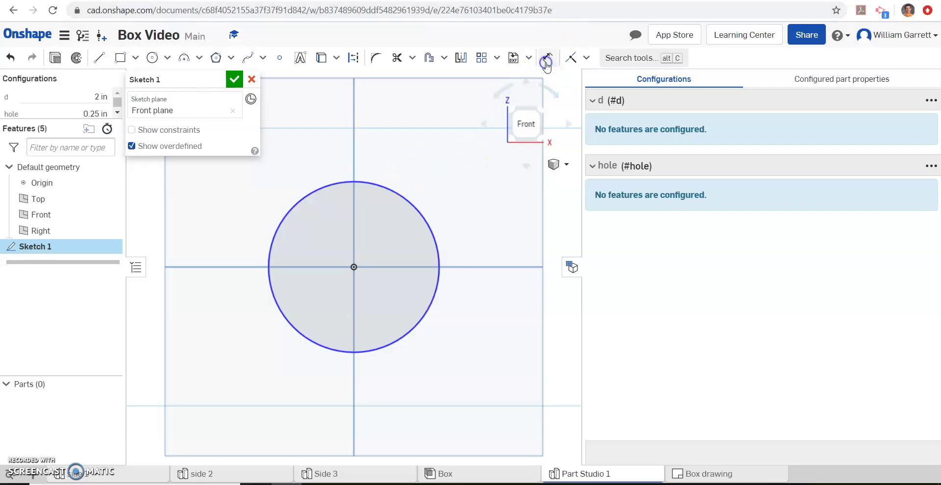
click(398, 195)
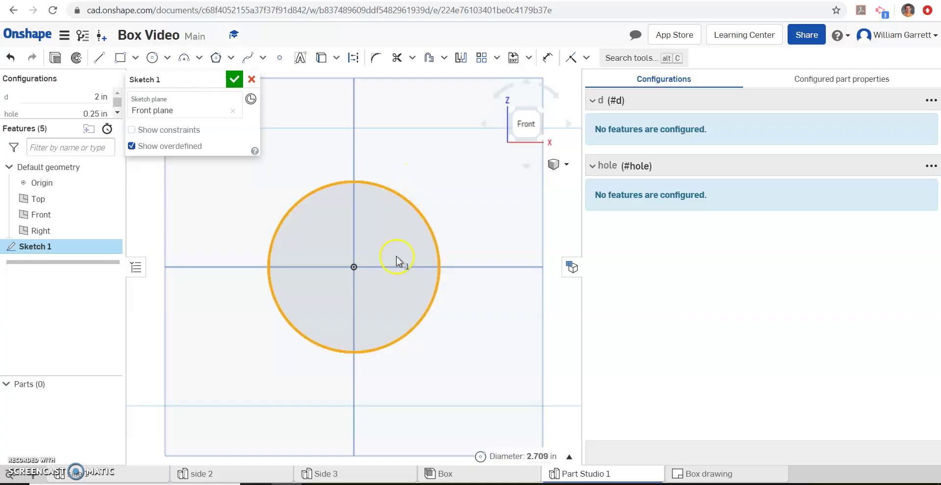
click(425, 223)
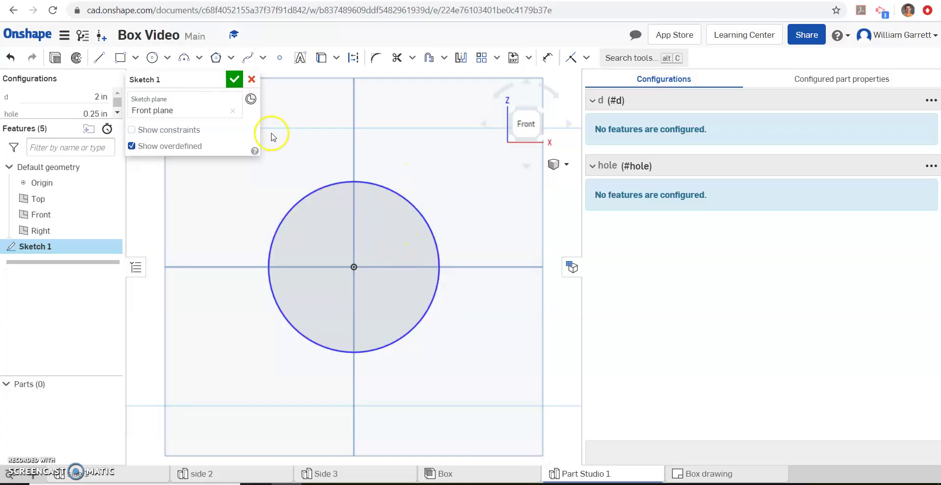
click(548, 57)
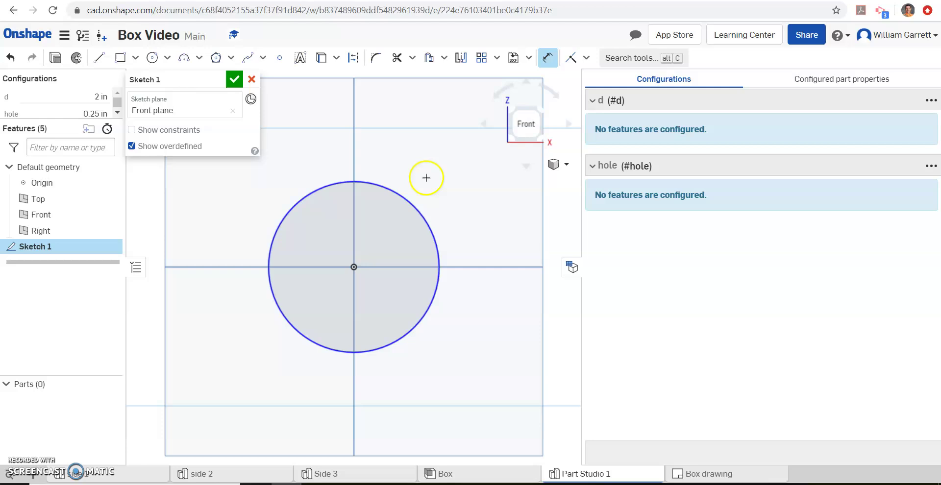
click(412, 204)
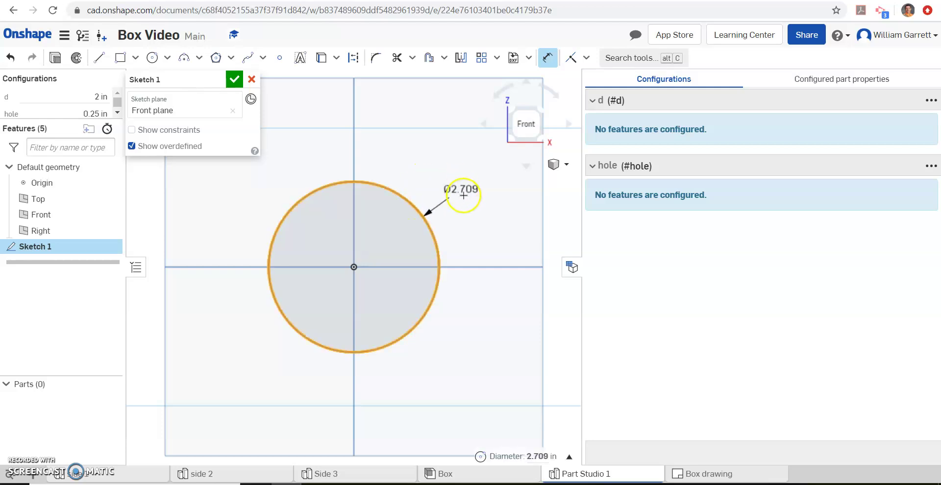
click(463, 196)
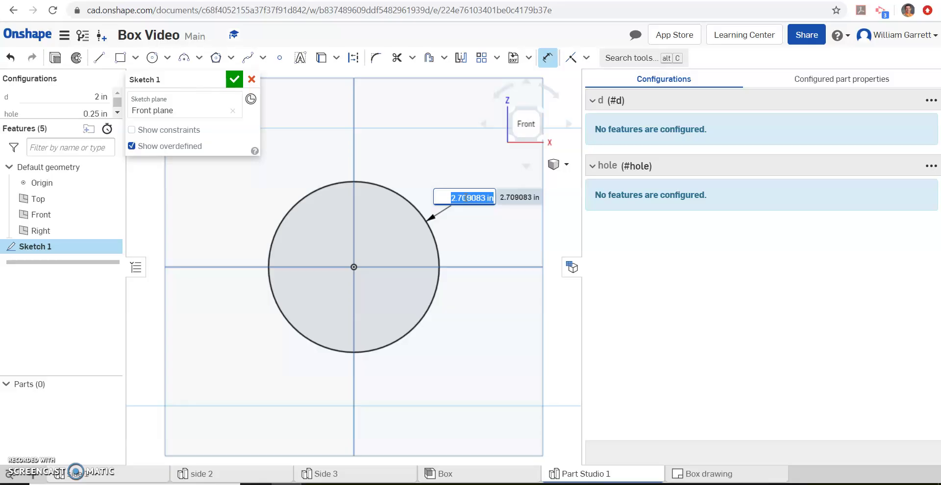
text(d)
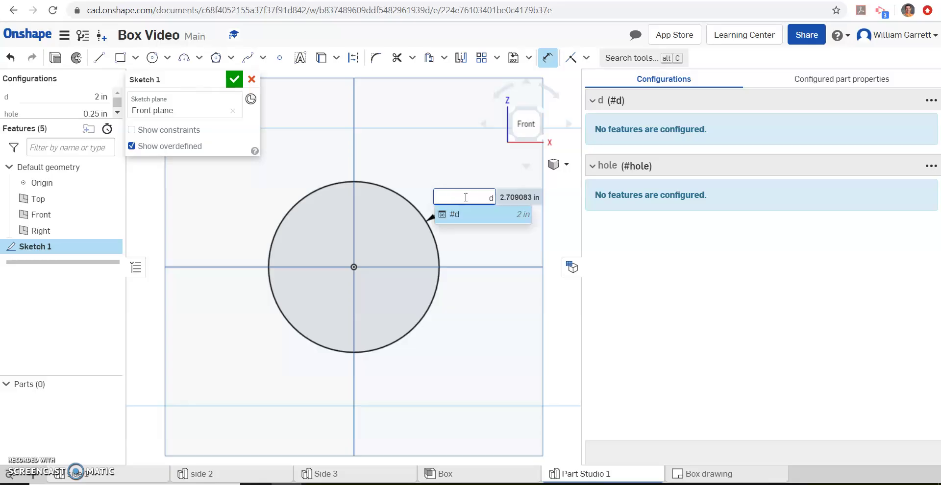
key(Return)
key(Return)
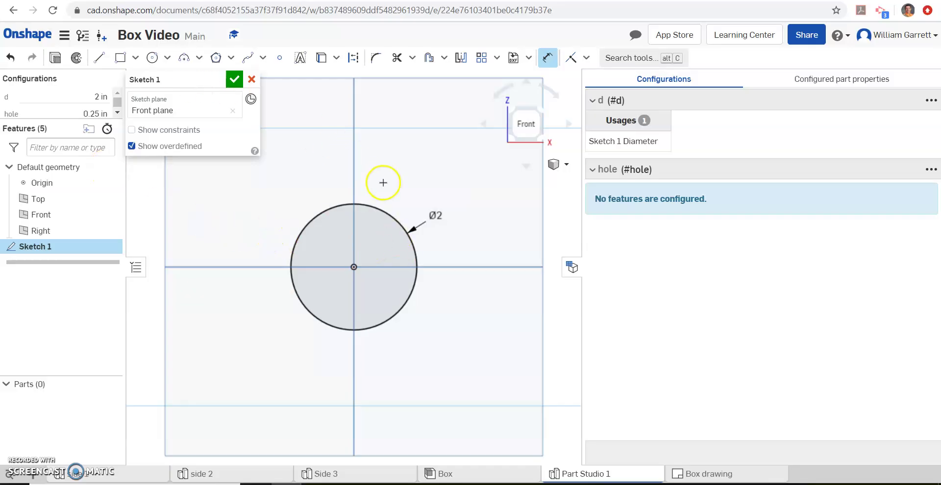
click(89, 97)
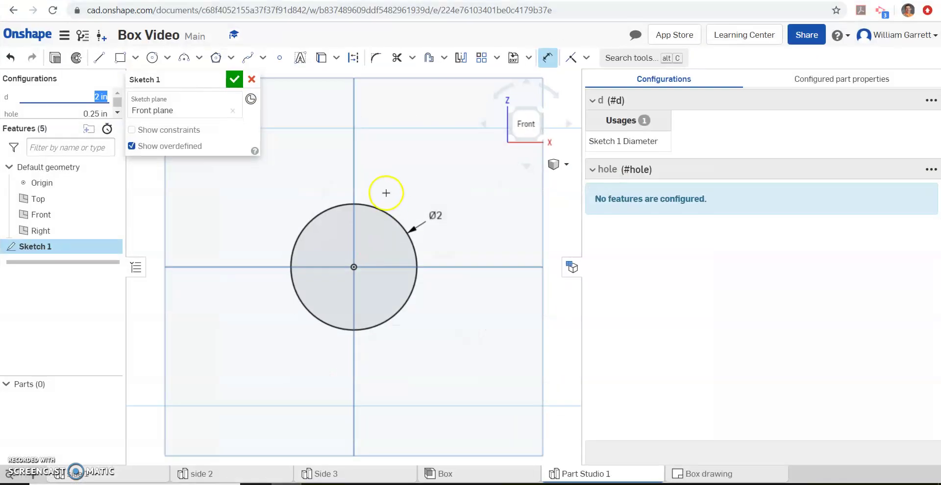
Draw a small circle below the origin with its diameter set to #hole (0.25 in).
click(152, 57)
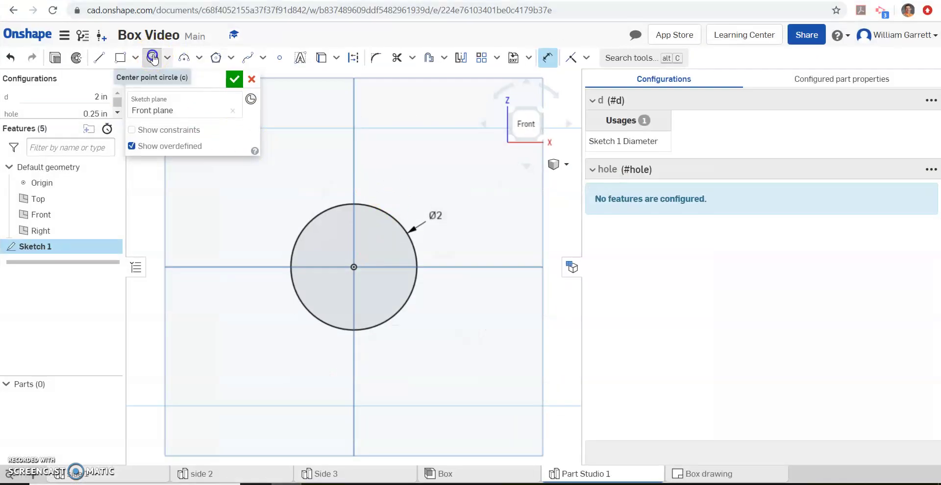
click(354, 307)
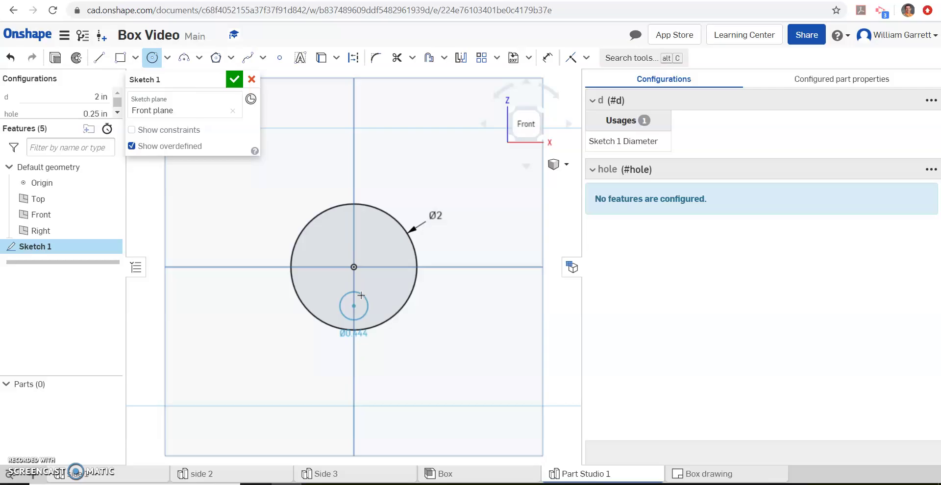
click(359, 299)
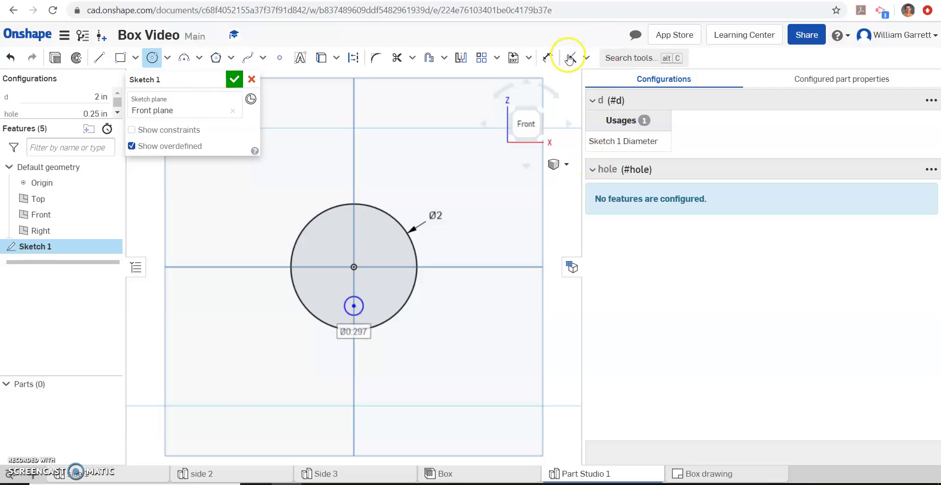
click(548, 59)
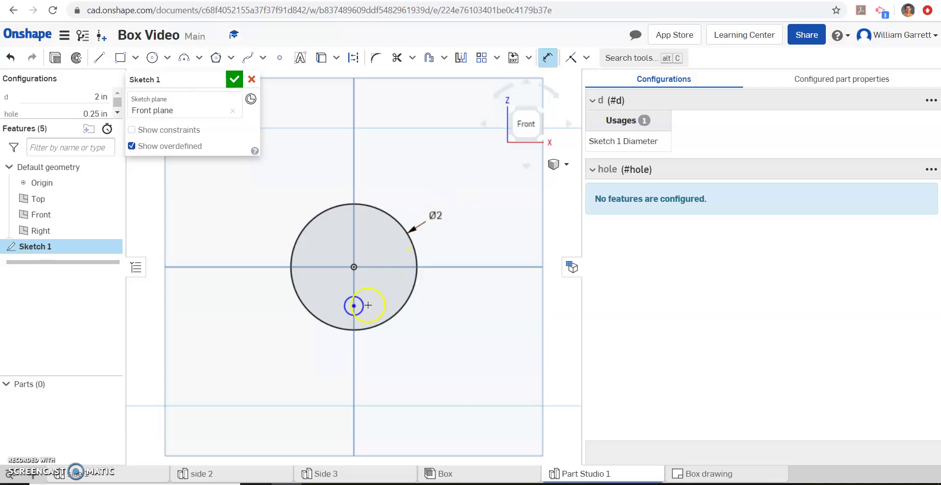
click(363, 306)
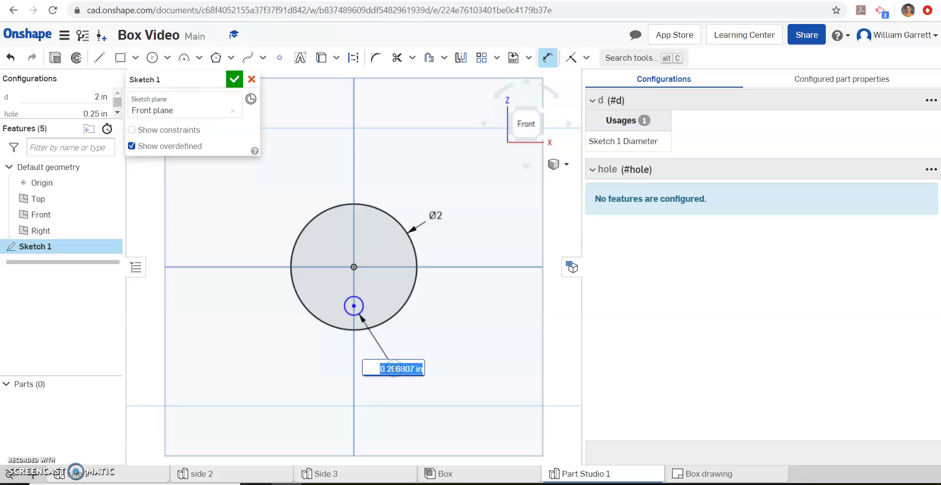
text(hol)
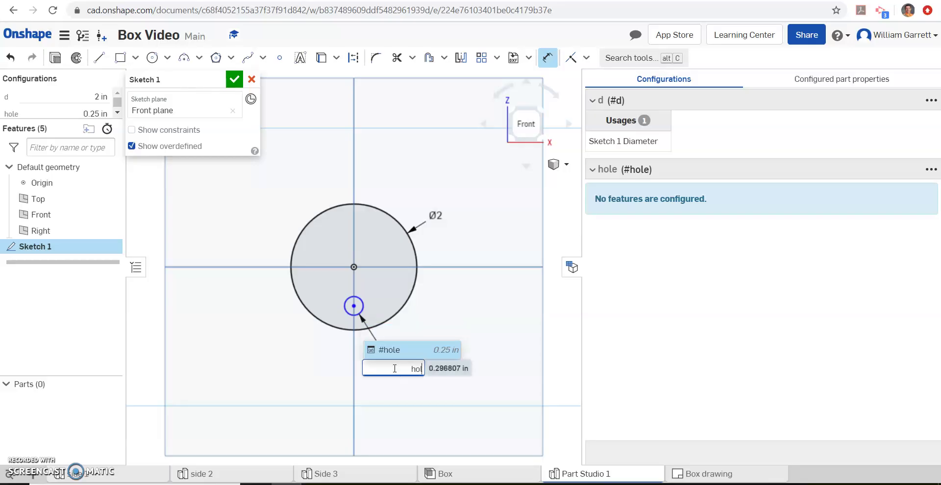
text(e)
key(Return)
key(Return)
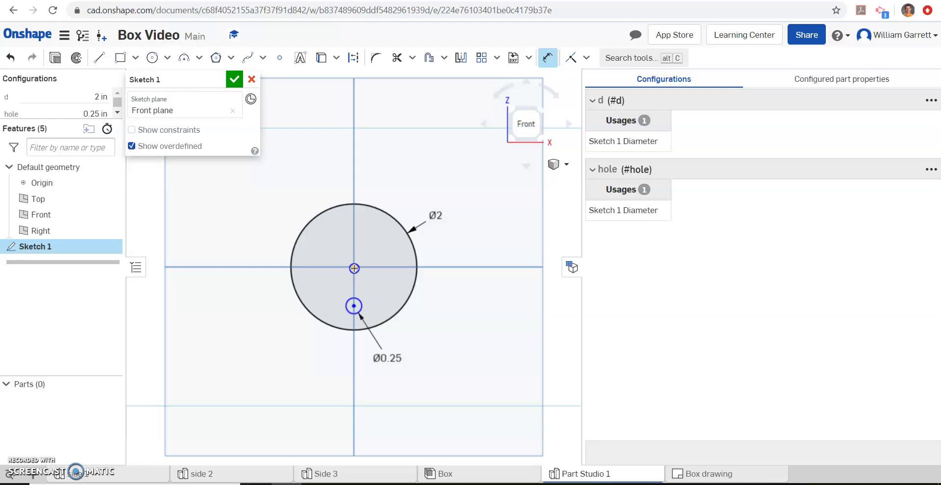
Dimension the hole centre's vertical offset from the origin as .25*#d (0.5 in).
click(354, 304)
drag(353, 307, 473, 286)
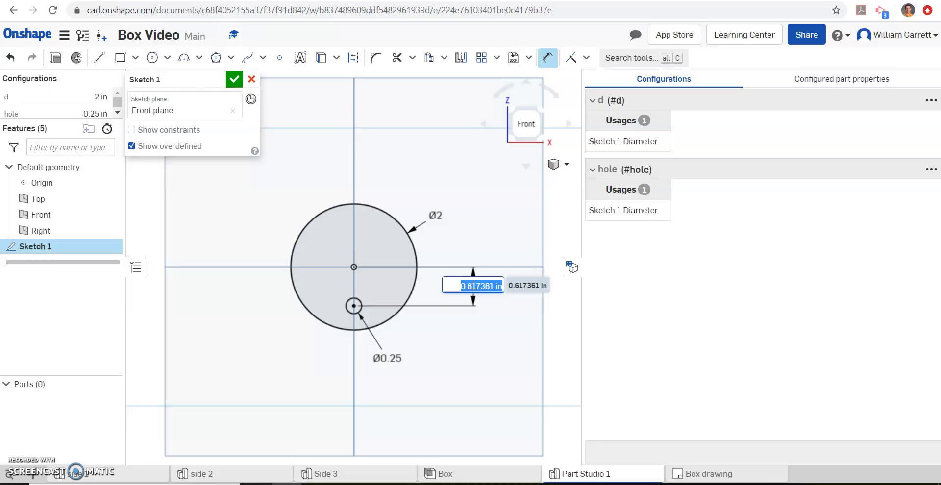
key(BackSpace)
text(.25*#d)
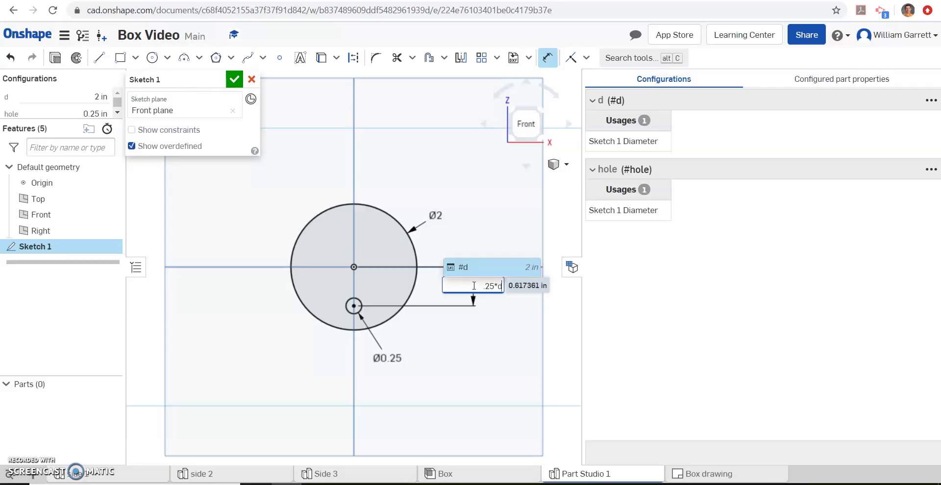
key(Return)
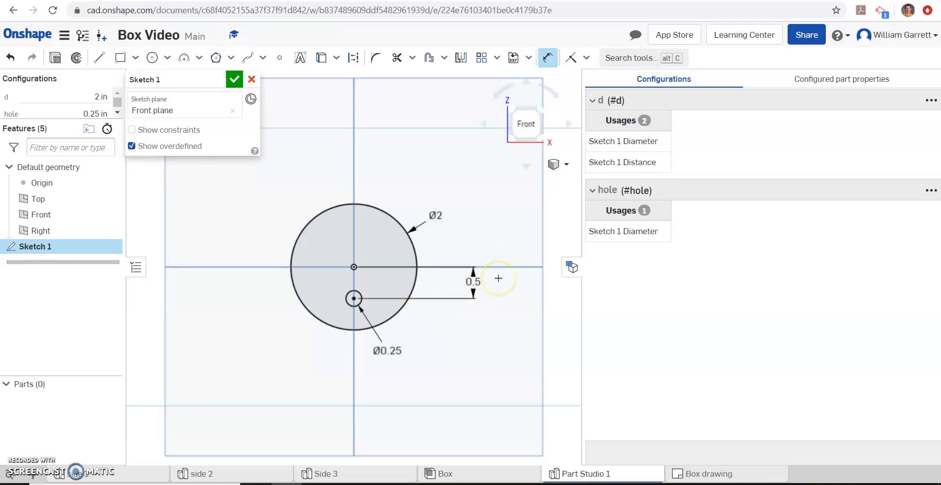
Compare the sketch against the cam reference drawing.
click(492, 282)
key(alt+Tab)
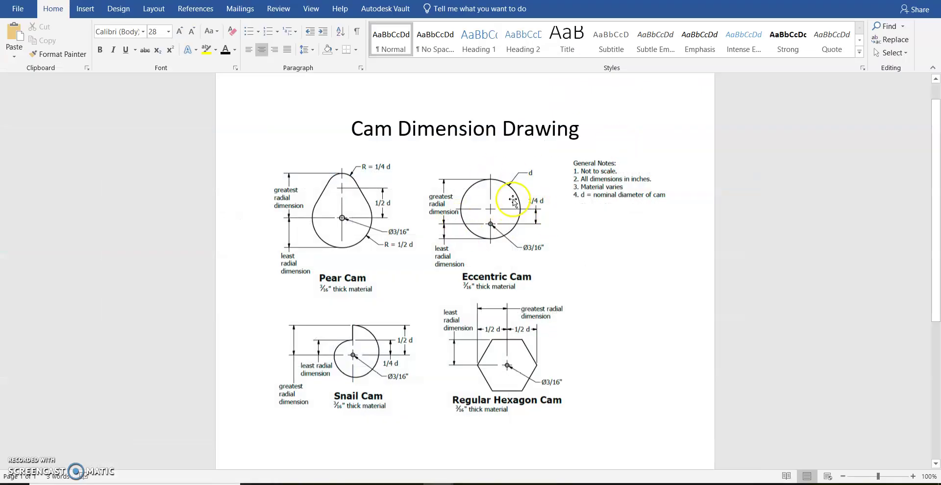
click(372, 405)
key(alt+Tab)
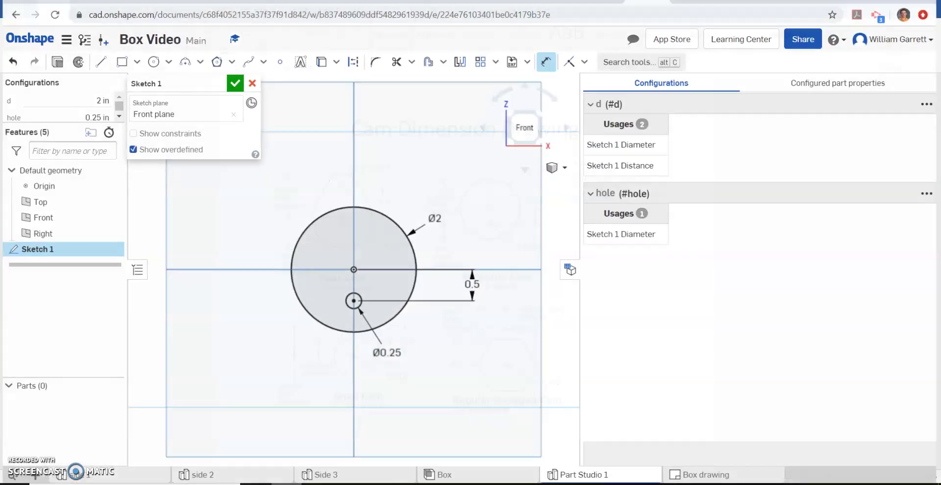
Extrude Sketch 1 to a depth of 0.25 in, forming the disc with its hole.
click(235, 80)
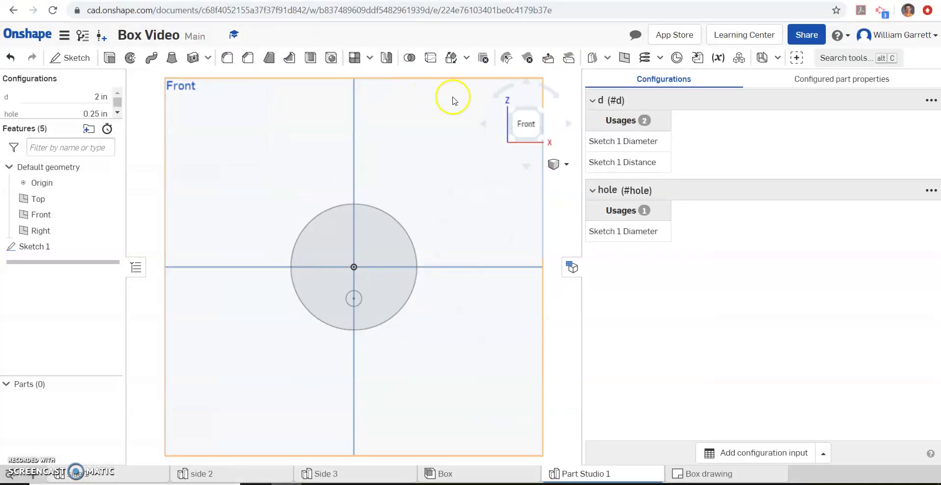
click(540, 107)
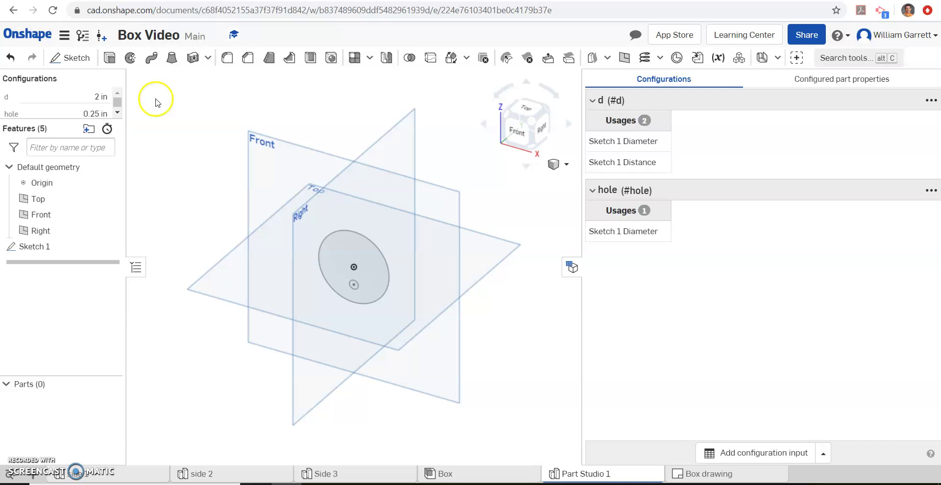
click(110, 58)
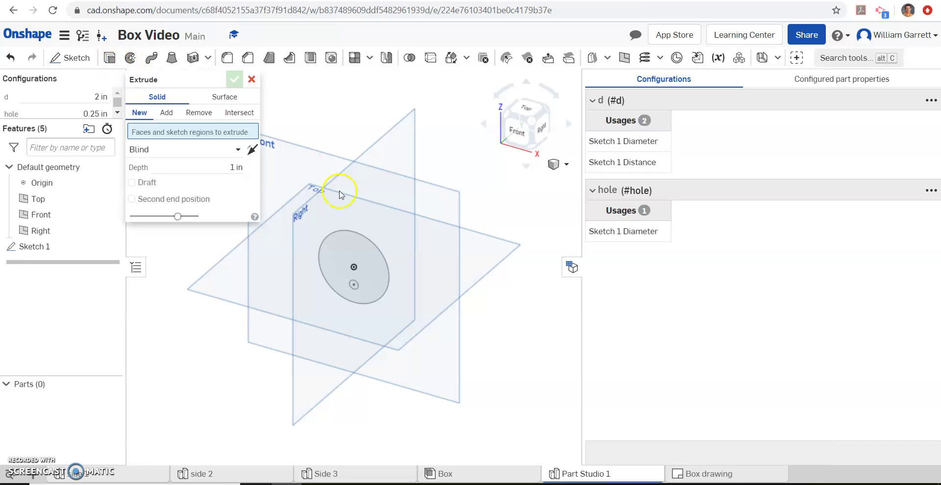
click(364, 252)
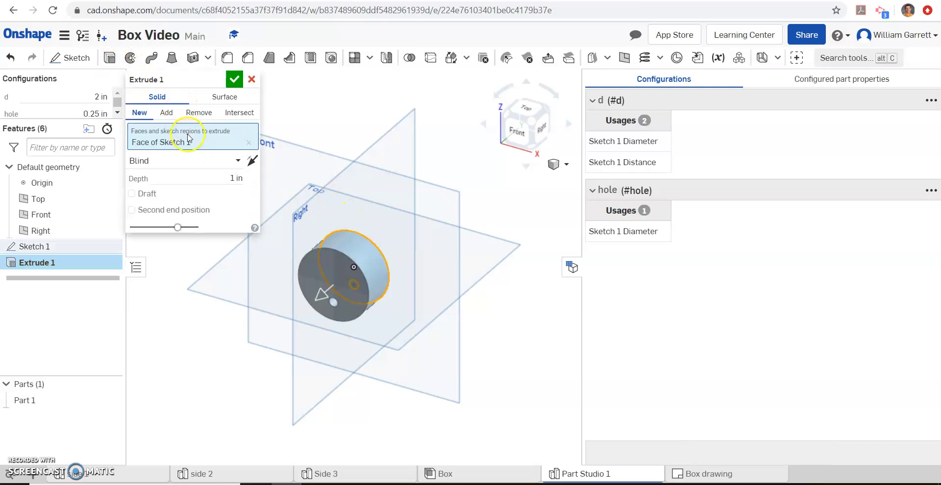
click(222, 176)
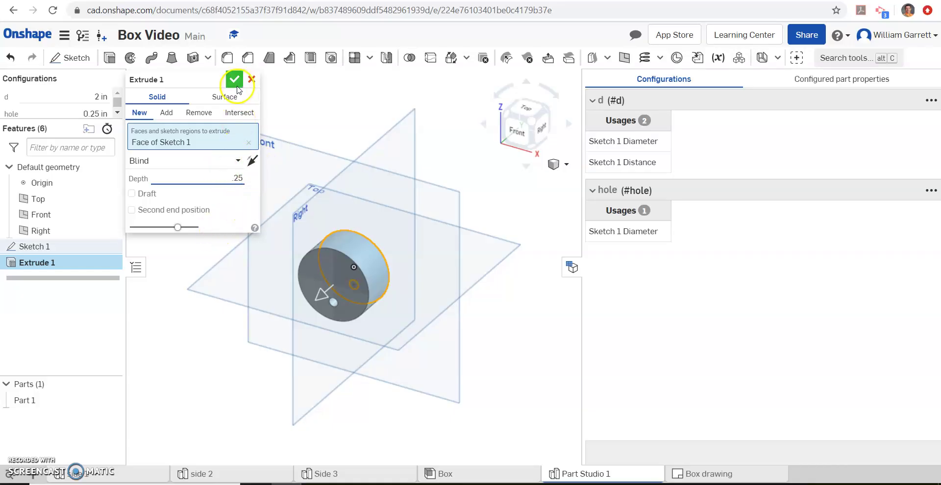
click(234, 79)
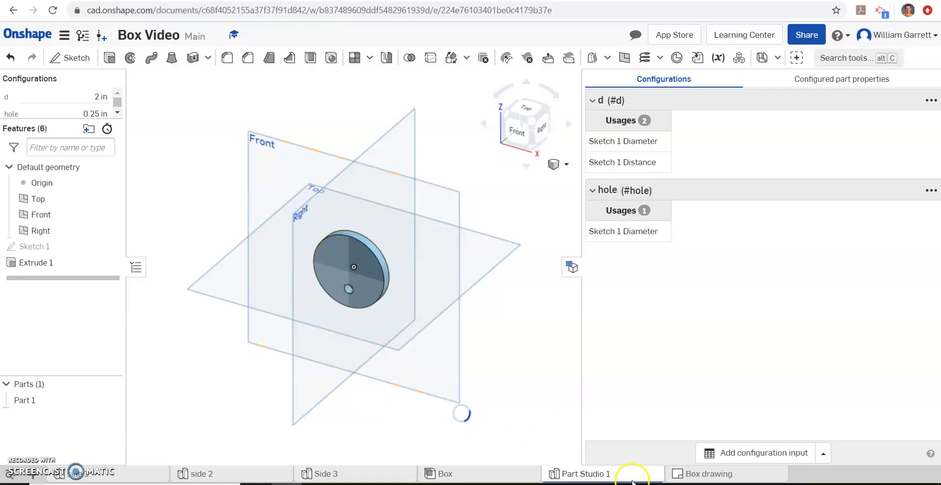
Rename Part 1 to 'eccentric cam'.
right_click(21, 400)
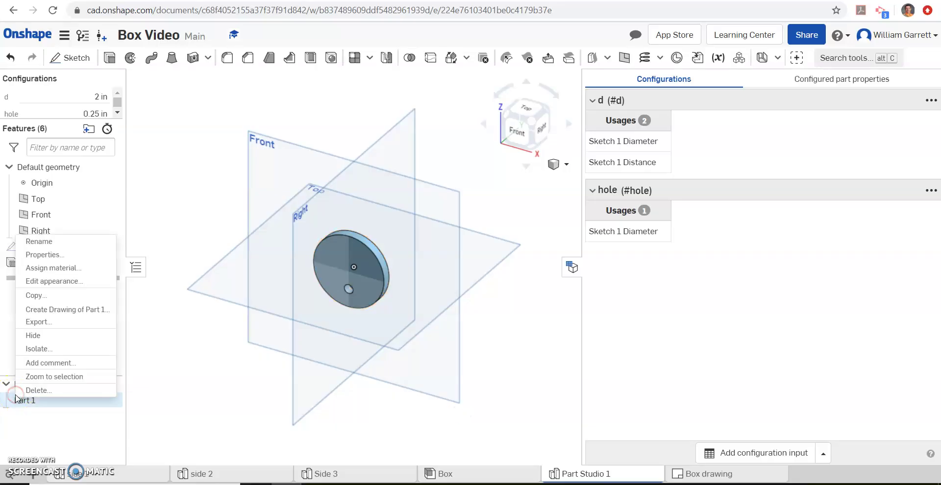
click(64, 242)
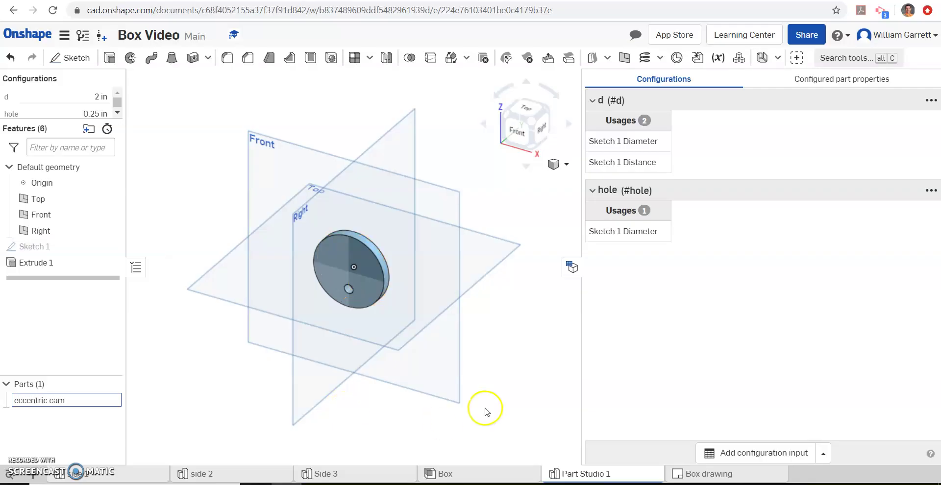
key(Return)
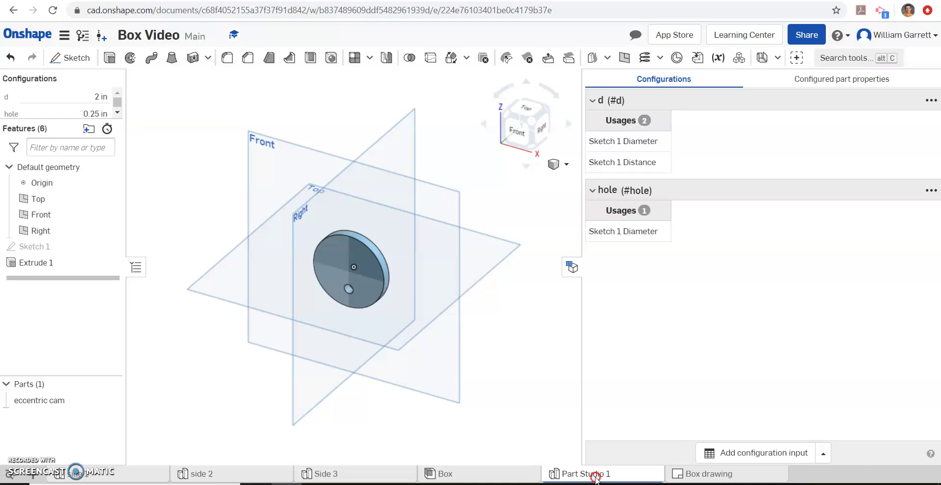
Rename the Part Studio 1 tab to 'eccentric cam'.
right_click(595, 478)
click(585, 354)
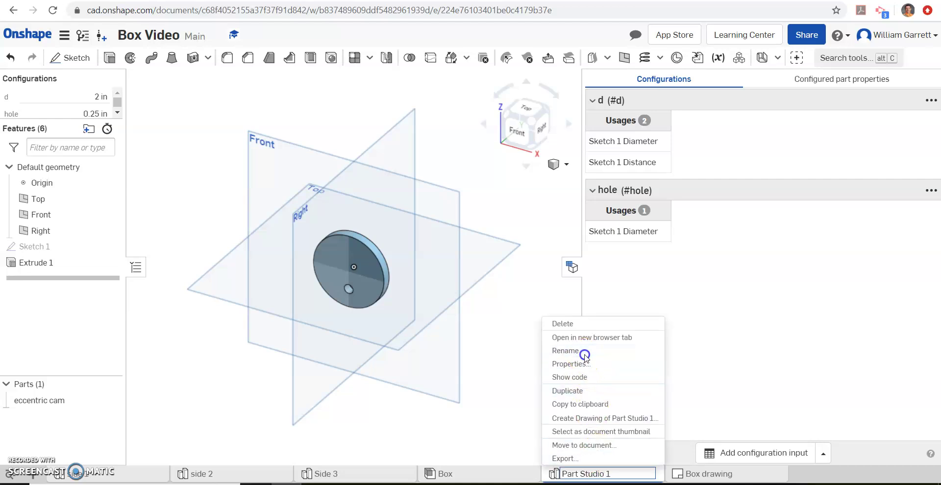
text(eccentric cam)
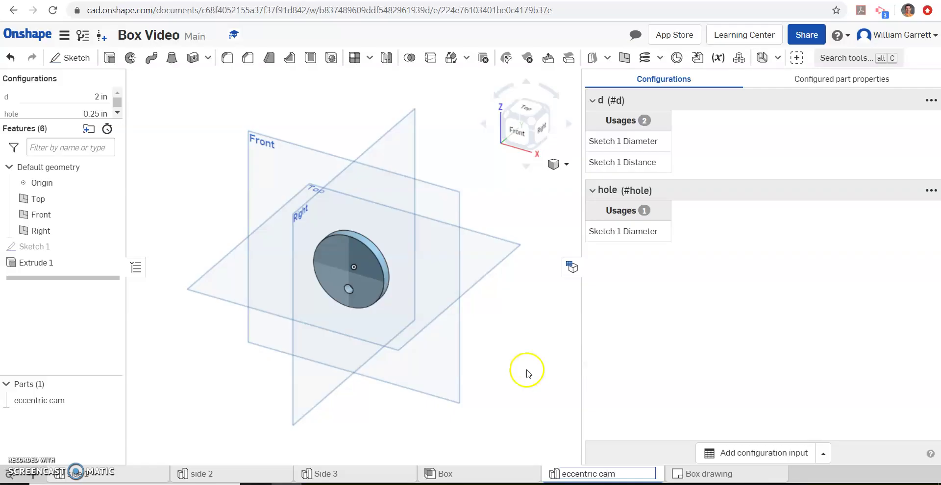
click(509, 429)
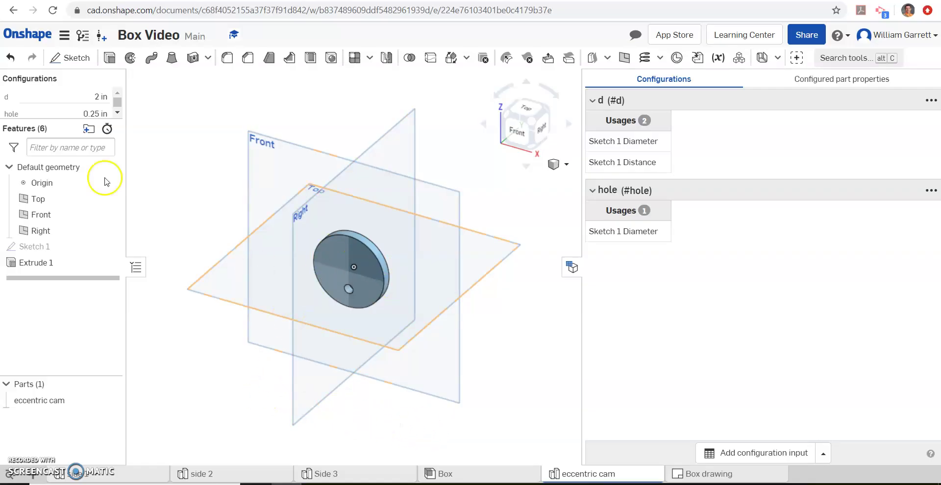
Select the d configuration value field.
click(92, 100)
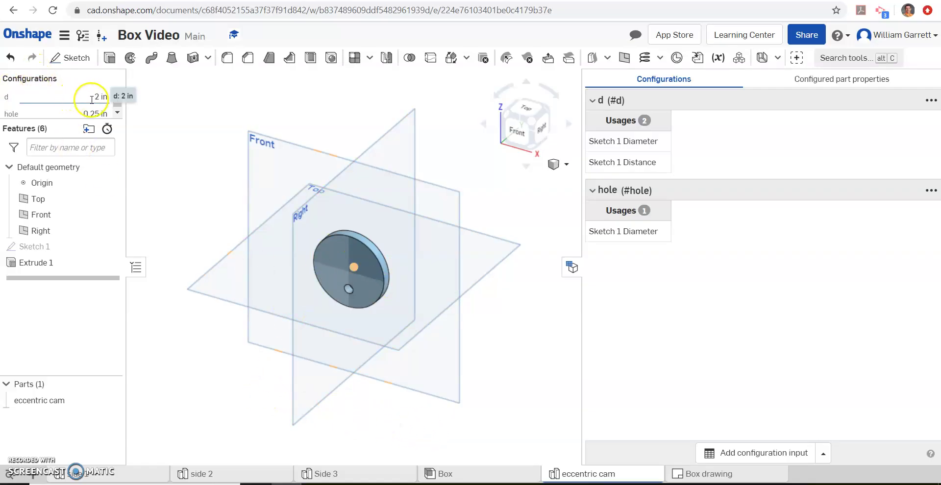